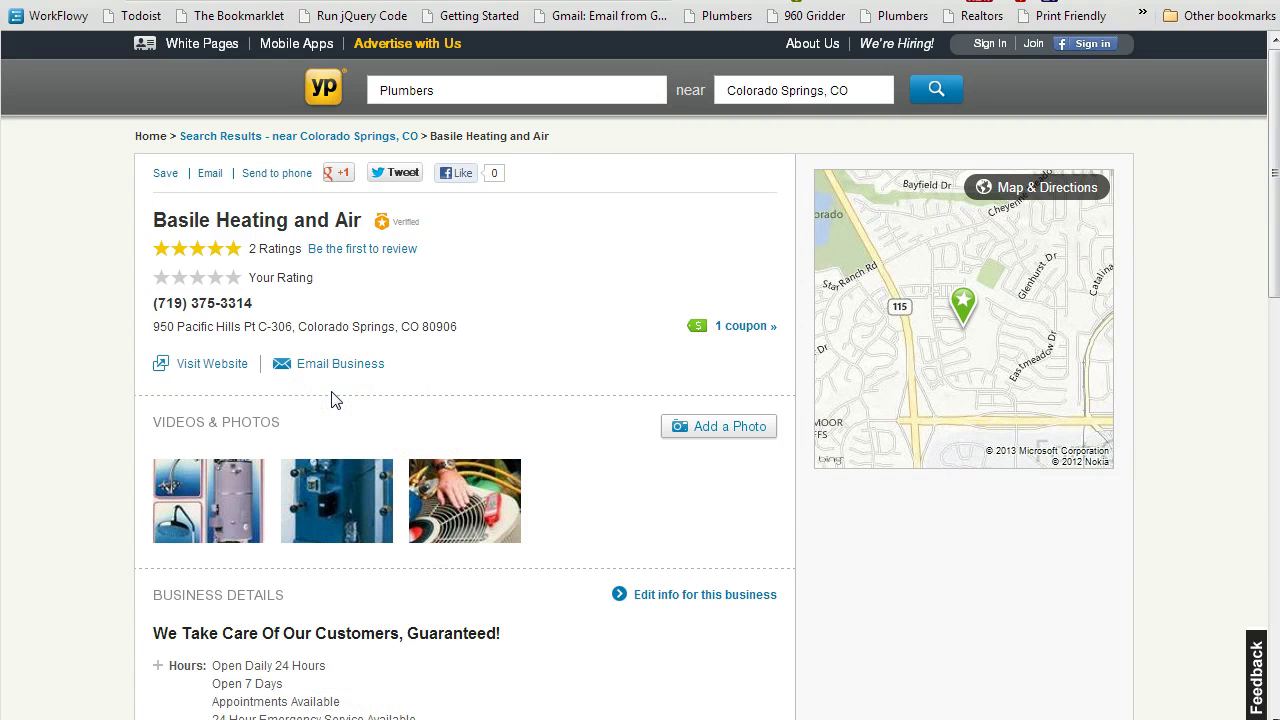
- Start a new email to Basile Heating and Air in the Gmail compose window
click(337, 392)
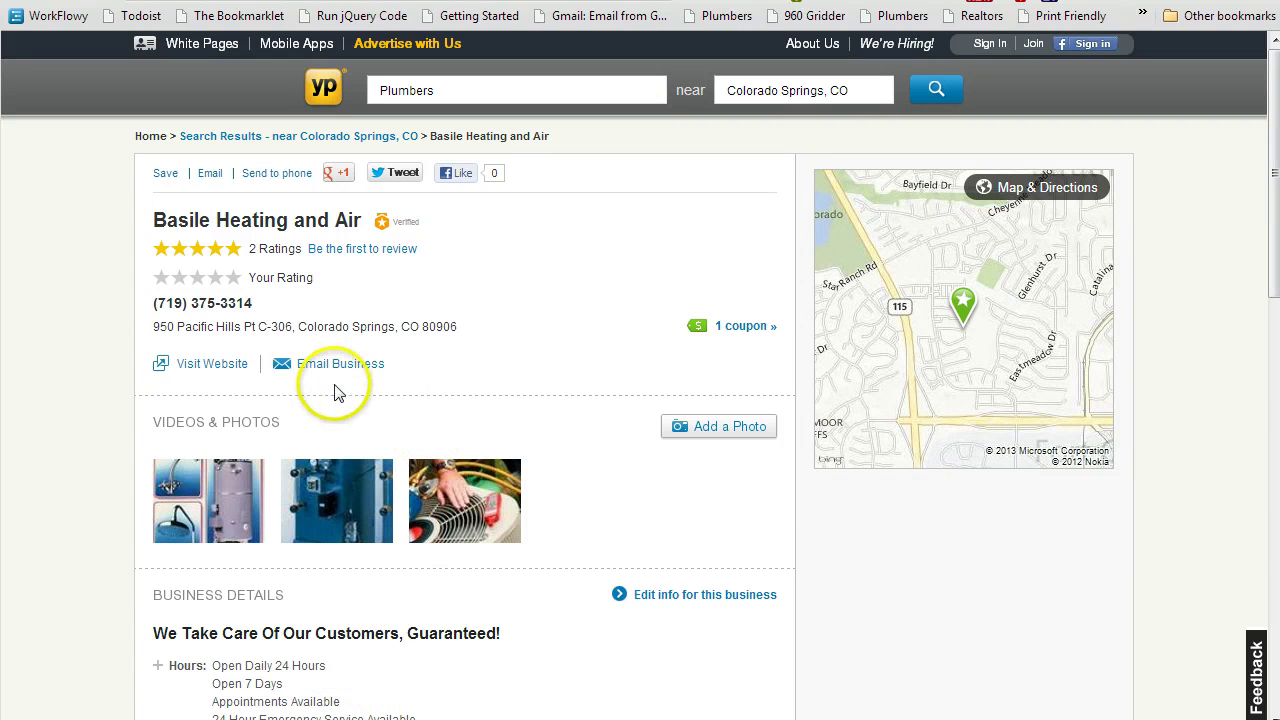
click(903, 16)
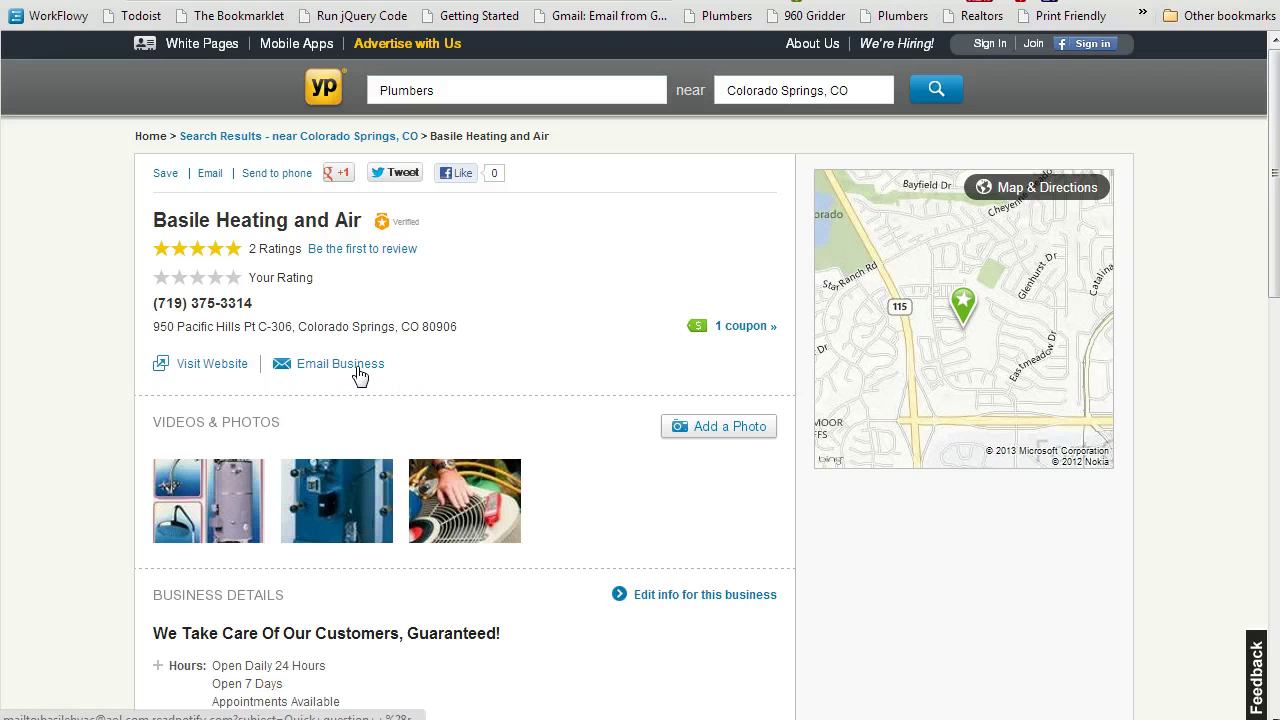
click(338, 400)
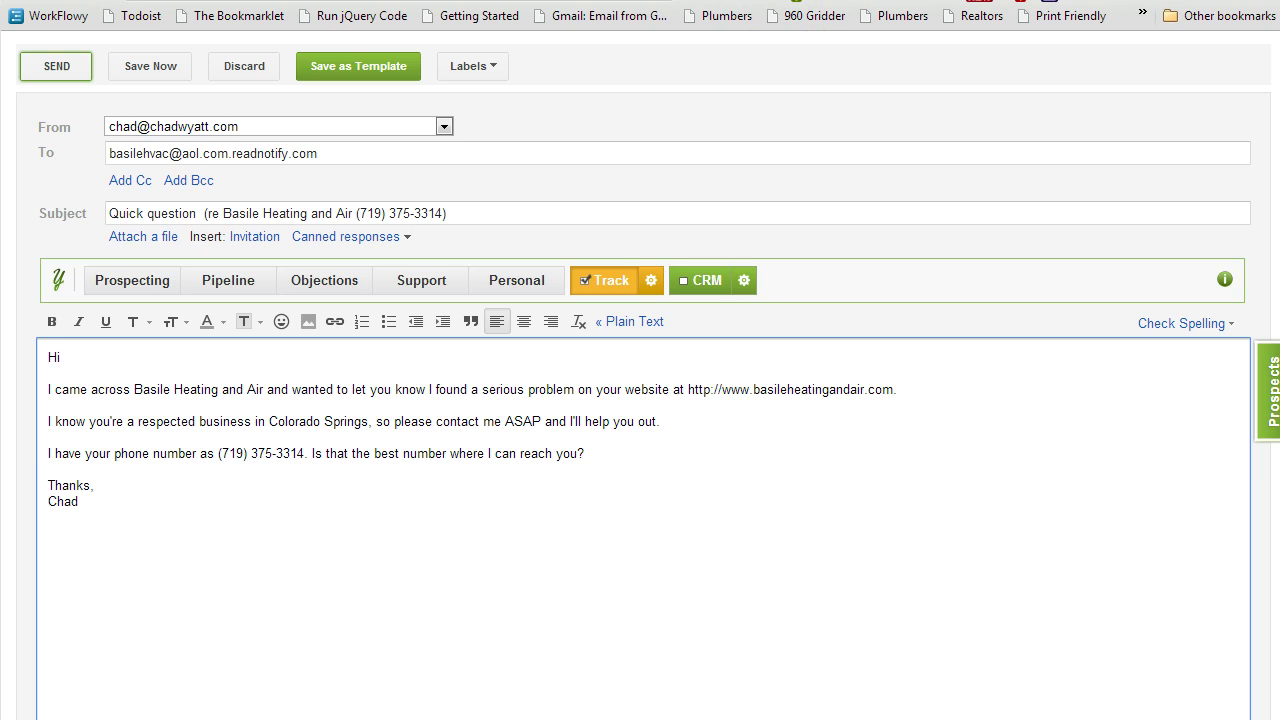
key(ctrl+t)
text(yes)
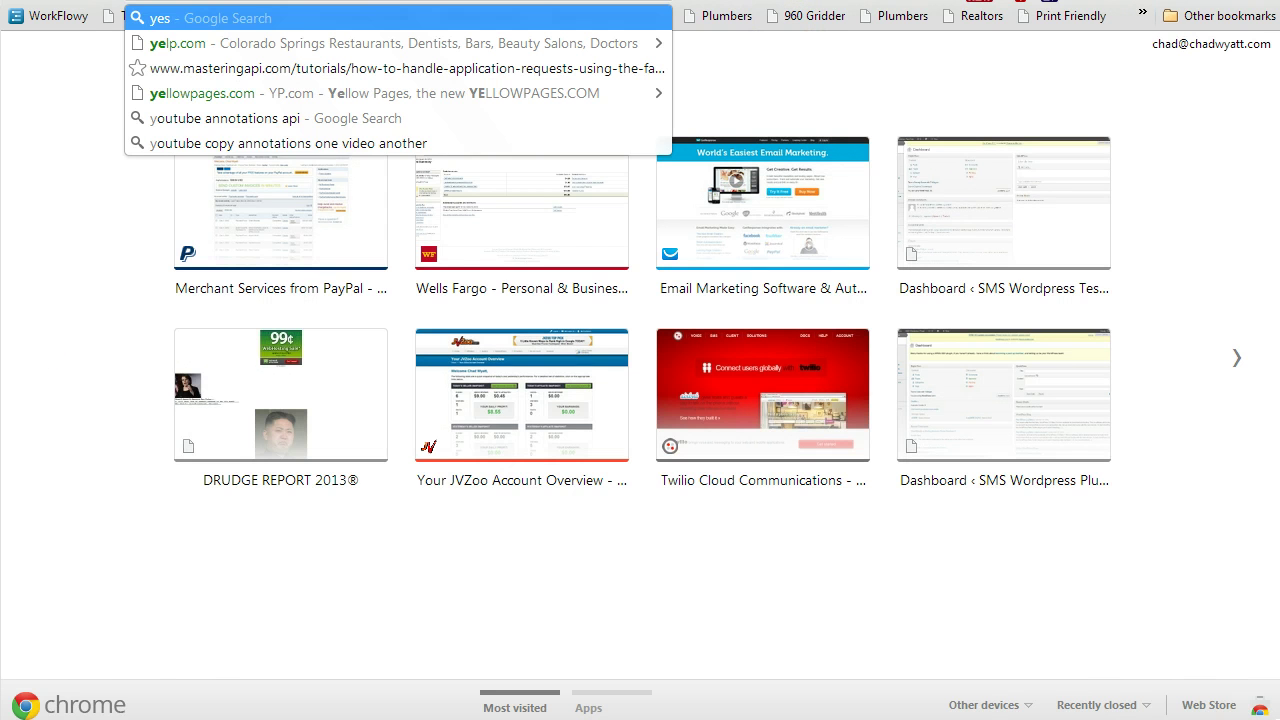
text(ware)
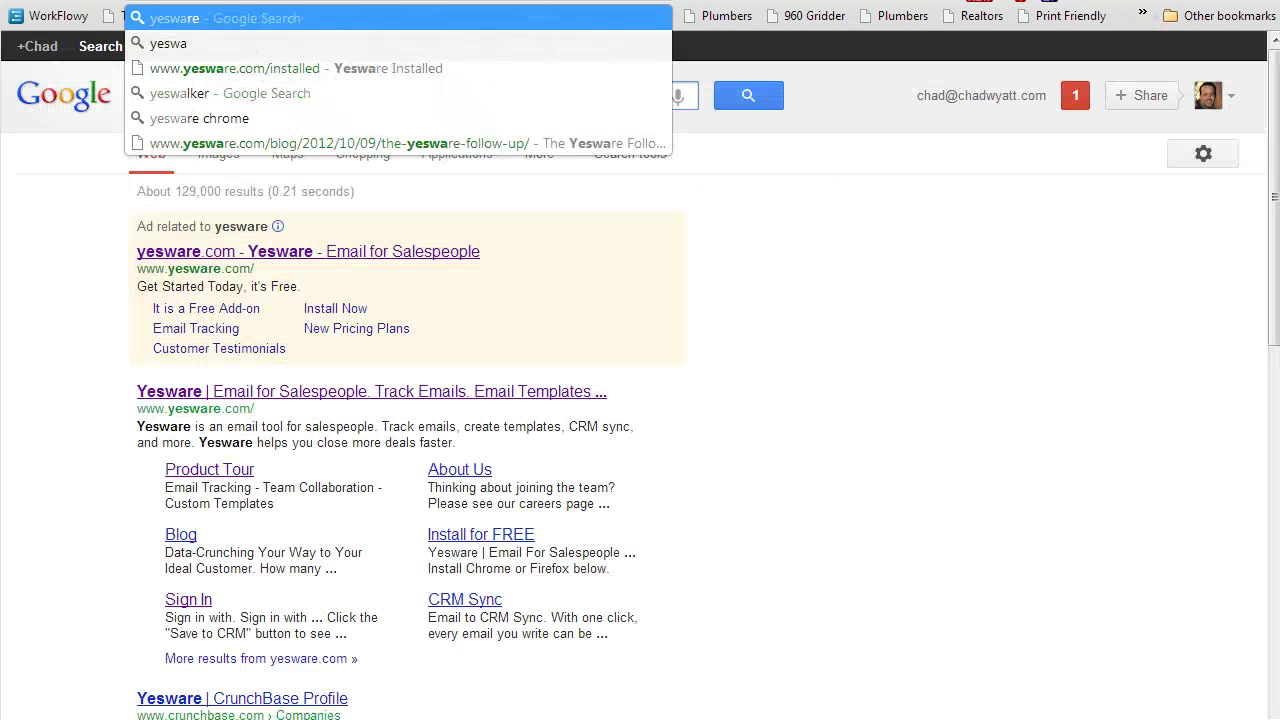
key(Down)
key(Return)
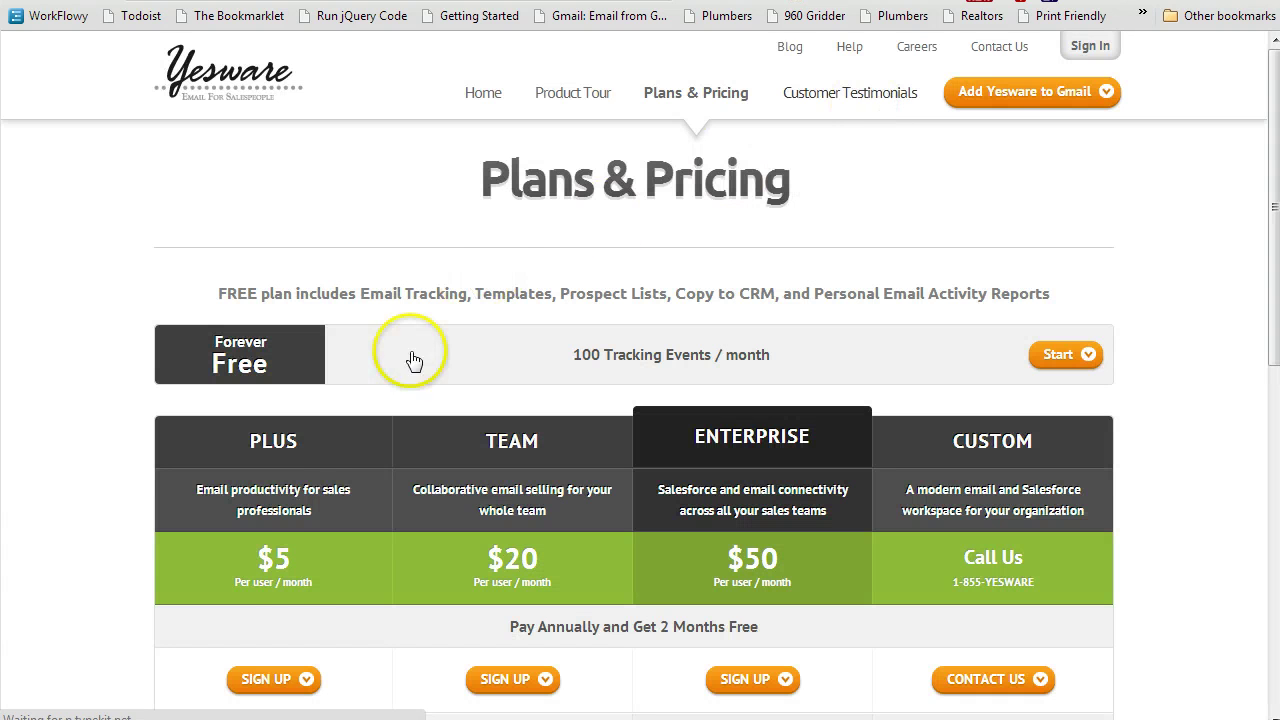
scroll(286, 582, down, 2)
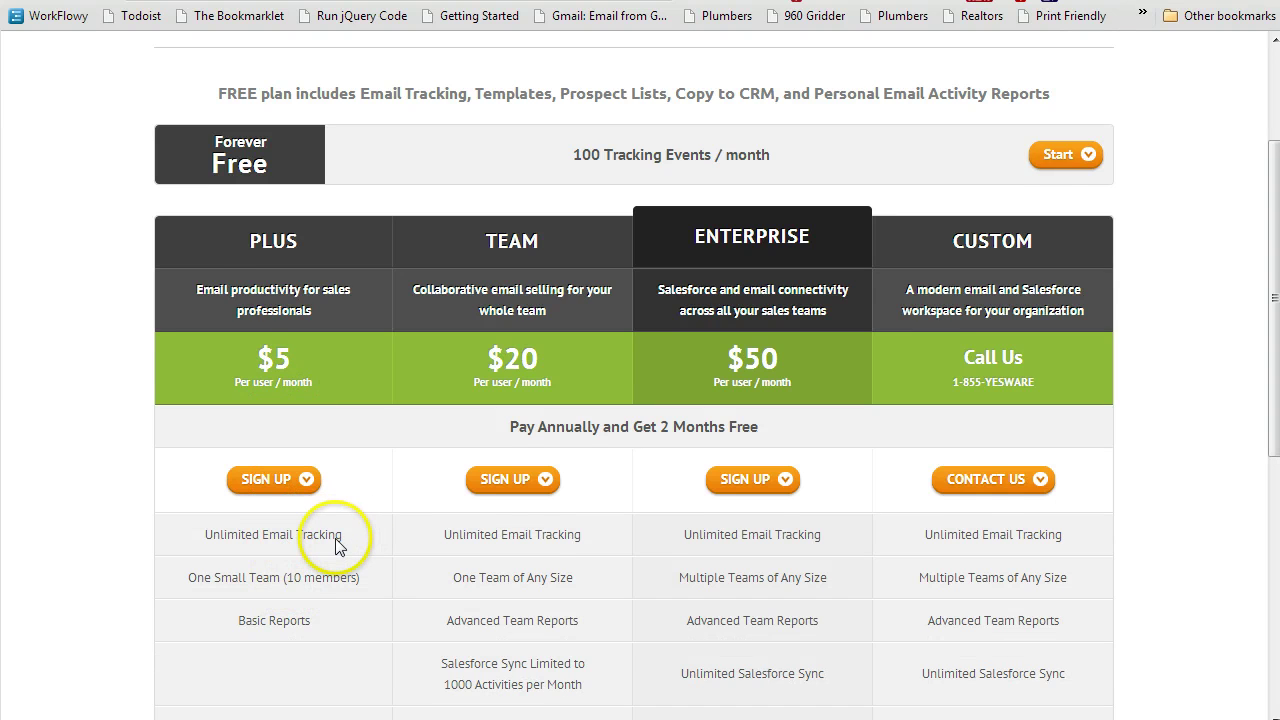
scroll(340, 540, up, 2)
scroll(335, 540, down, 1)
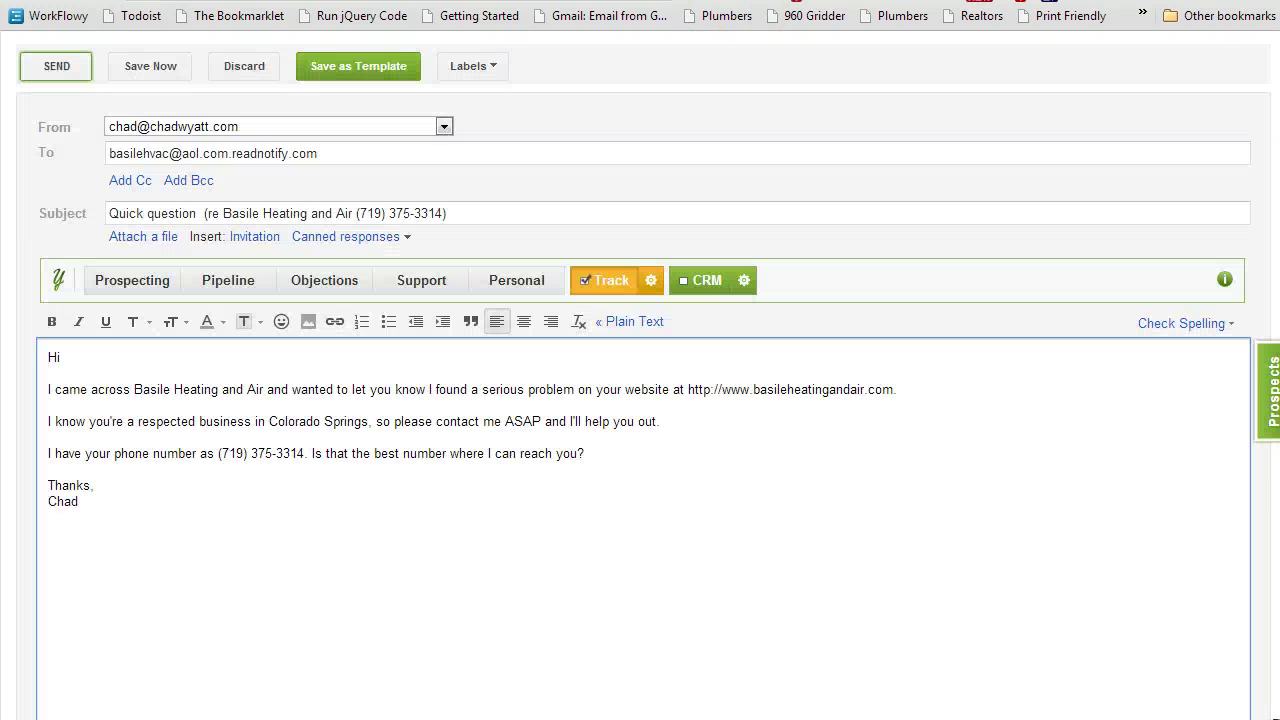
- Place the insertion point on the empty line below the draft's signature
triple_click(110, 520)
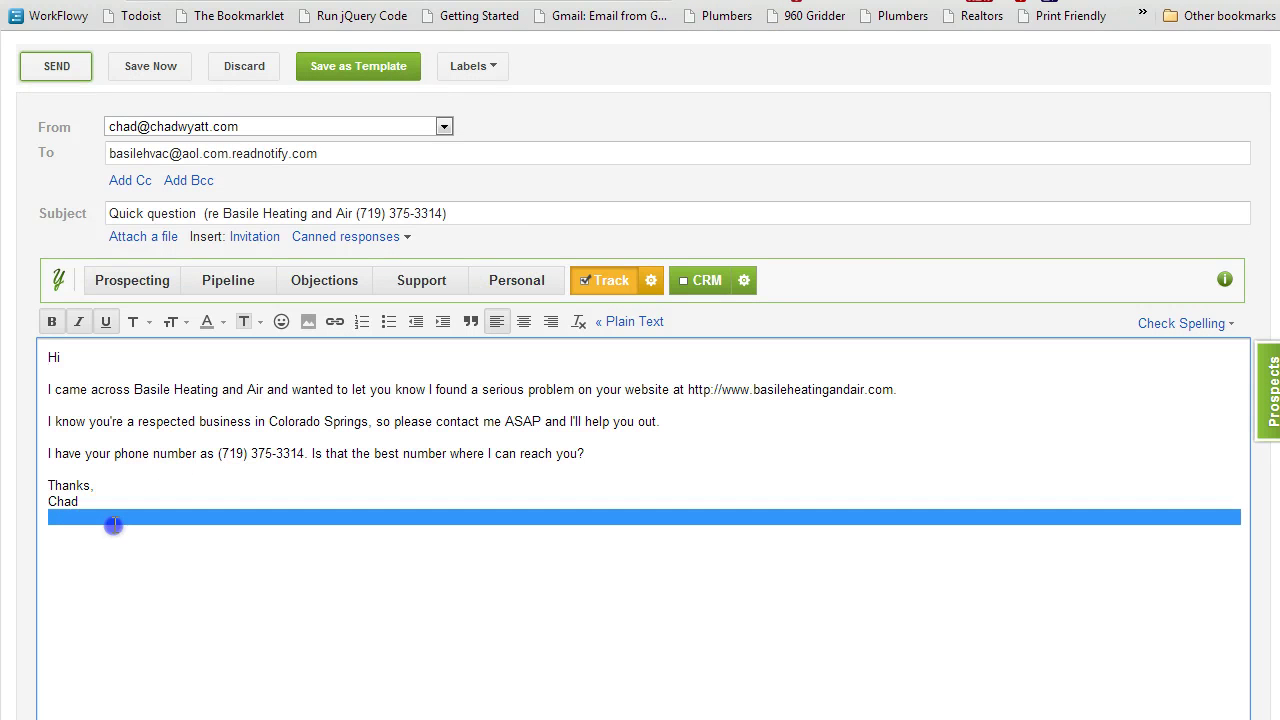
click(103, 550)
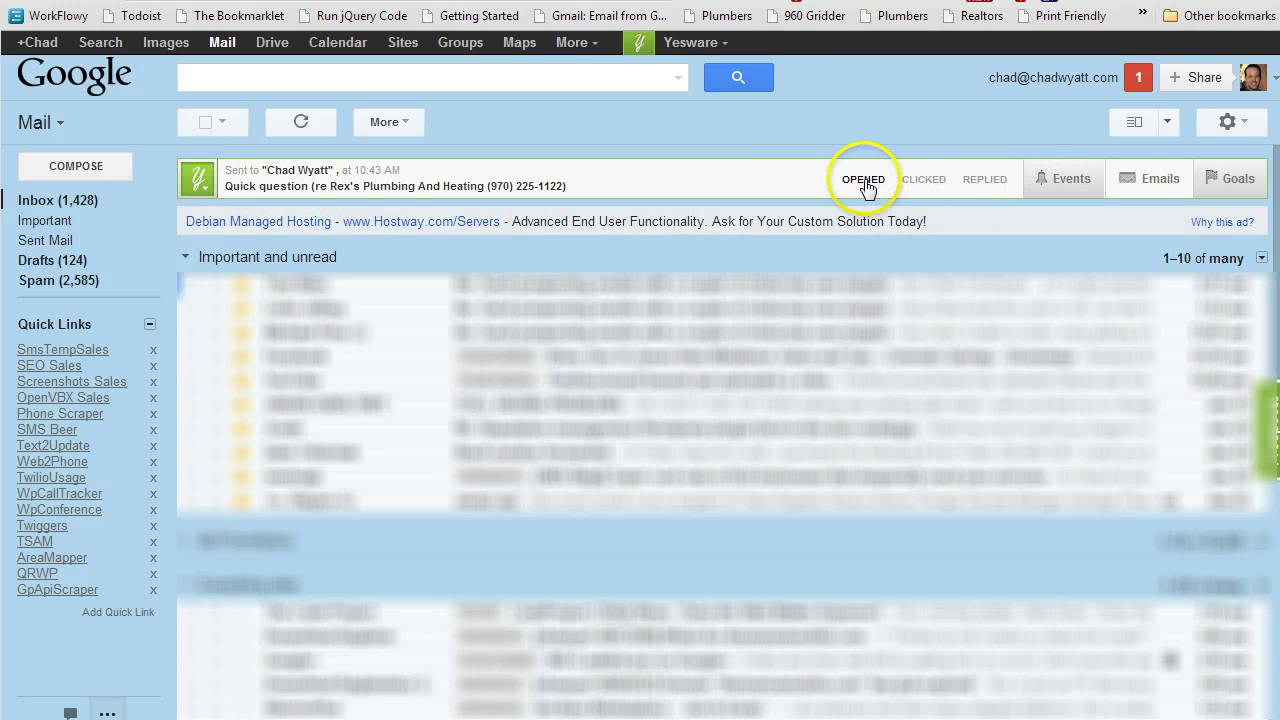
- Show the Rex's Plumbing open event from the Yesware bar, expanded into the Events list
click(1058, 180)
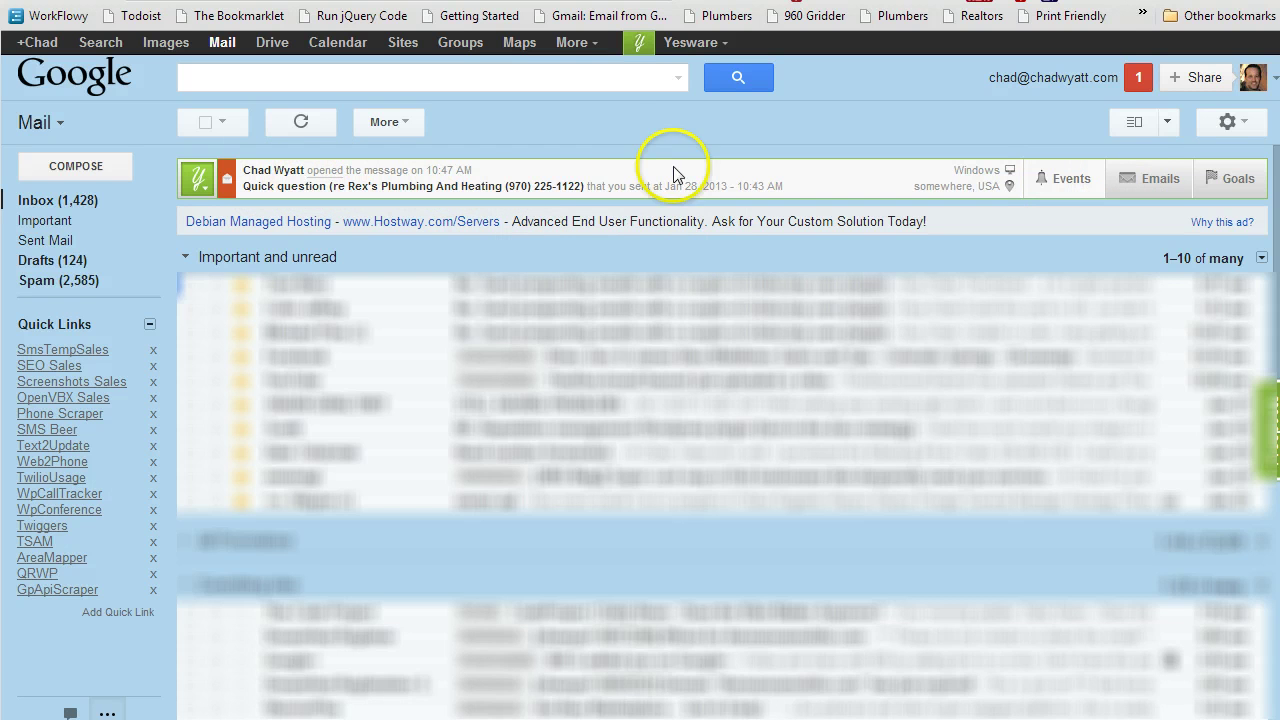
click(448, 192)
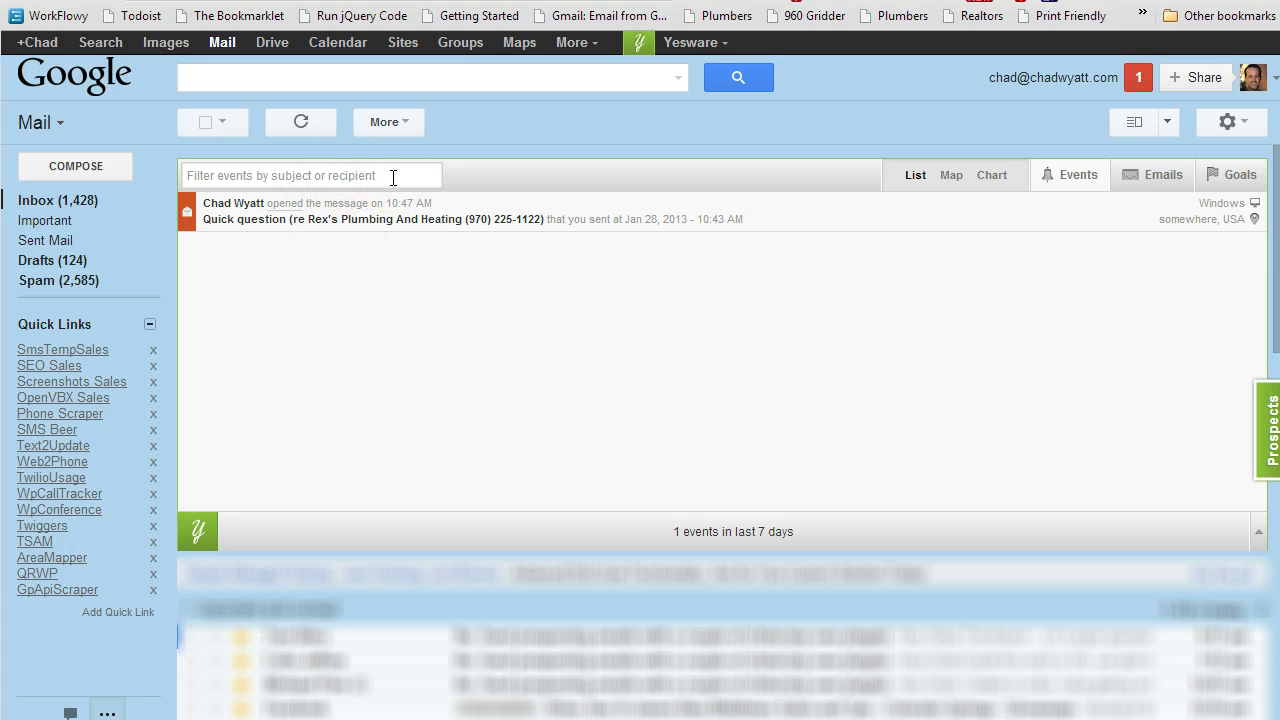
click(390, 176)
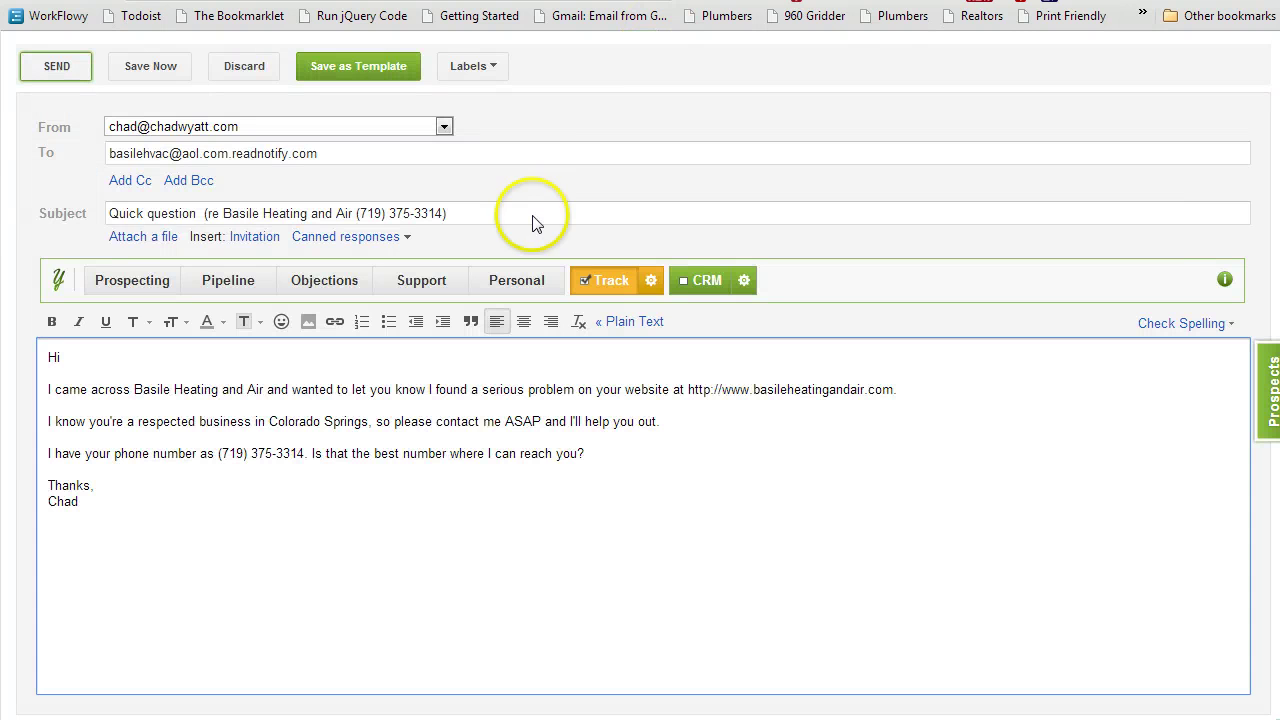
- Open Yesware's Prospecting template library from the Basile draft's toolbar
click(130, 285)
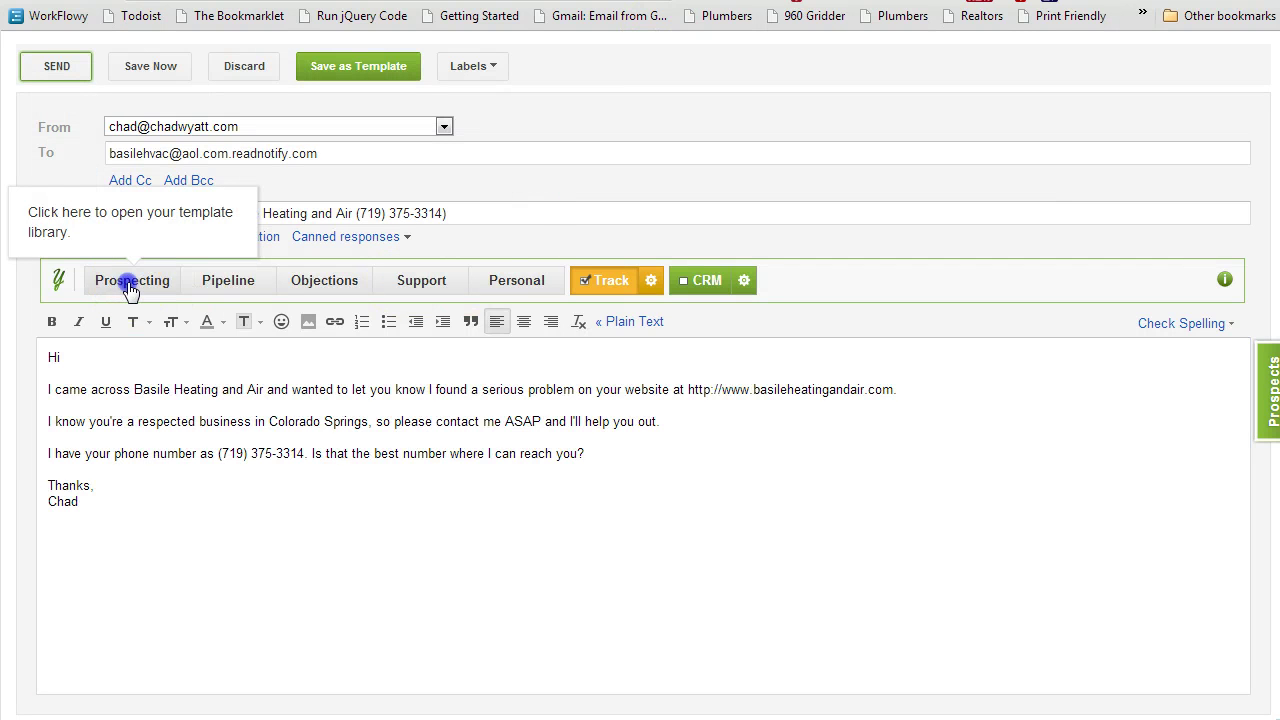